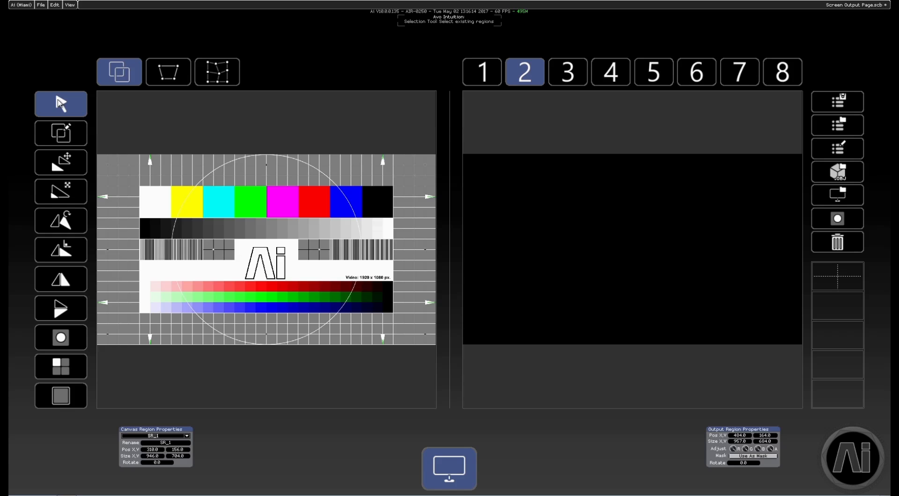
Draw a rectangular region about 1428 by 763 on the canvas, place it about 1343 by 744 on output 2, and delete it
{"action": "left_click", "coordinate": [73, 139]}
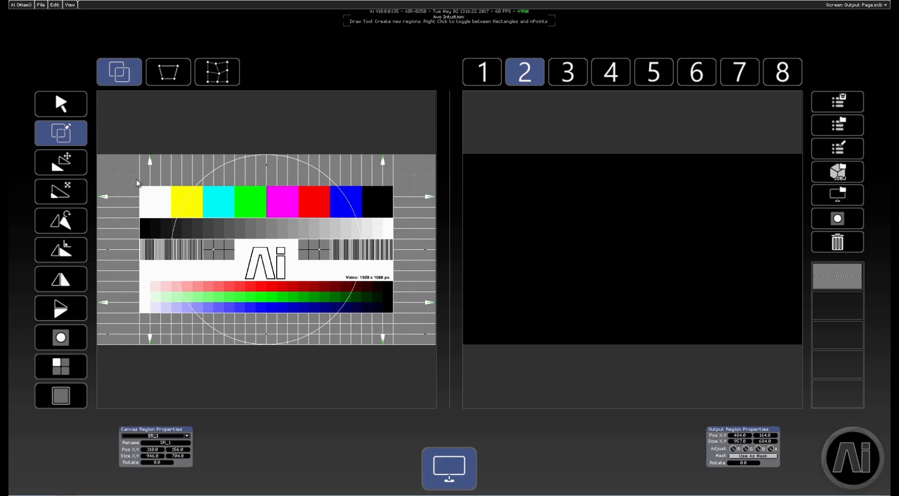
{"action": "left_click_drag", "start_coordinate": [139, 186], "coordinate": [391, 317]}
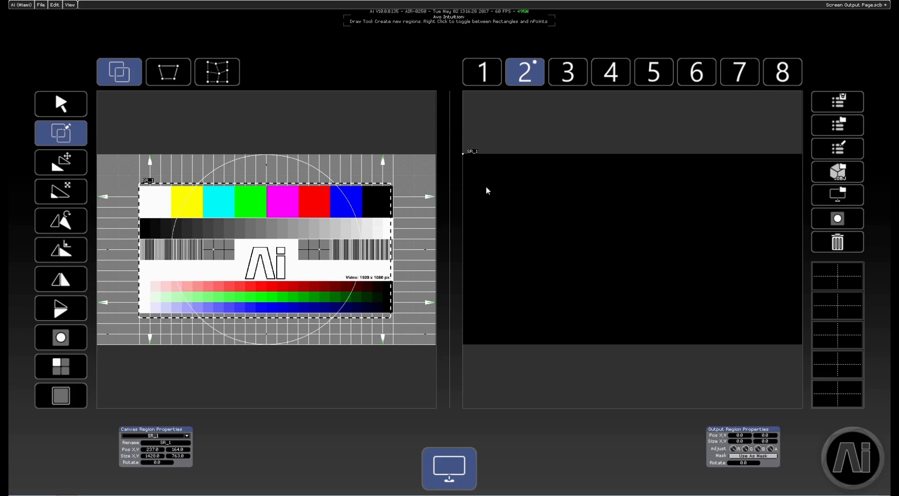
{"action": "left_click_drag", "start_coordinate": [486, 187], "coordinate": [724, 319]}
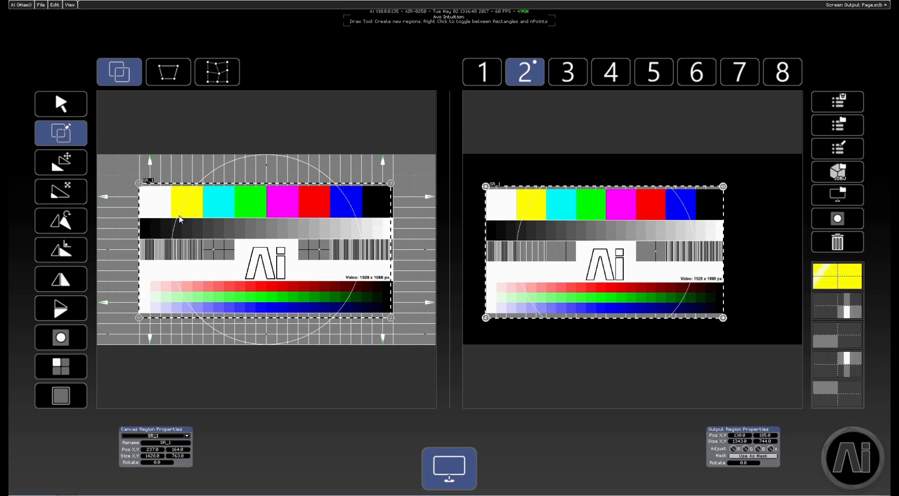
{"action": "key", "text": "Delete"}
Draw a six-point polygon region around most of the canvas test pattern, and delete it
{"action": "right_click", "coordinate": [71, 139]}
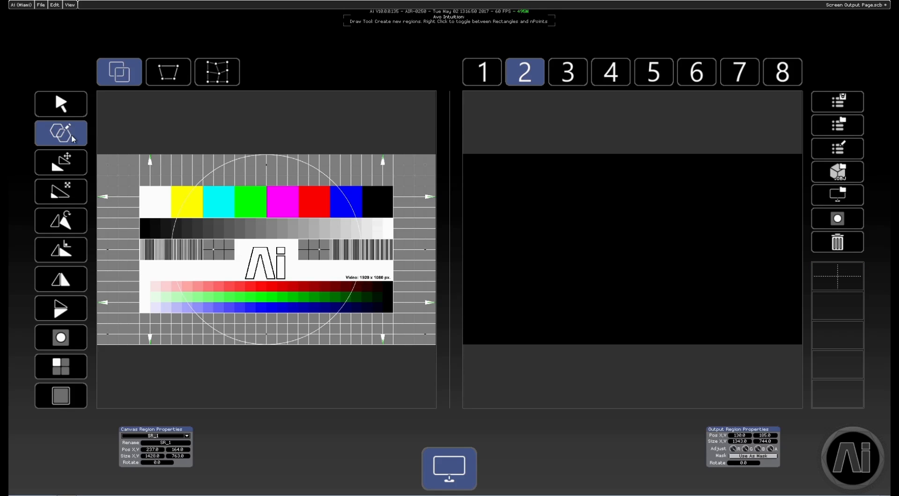
{"action": "left_click", "coordinate": [153, 240]}
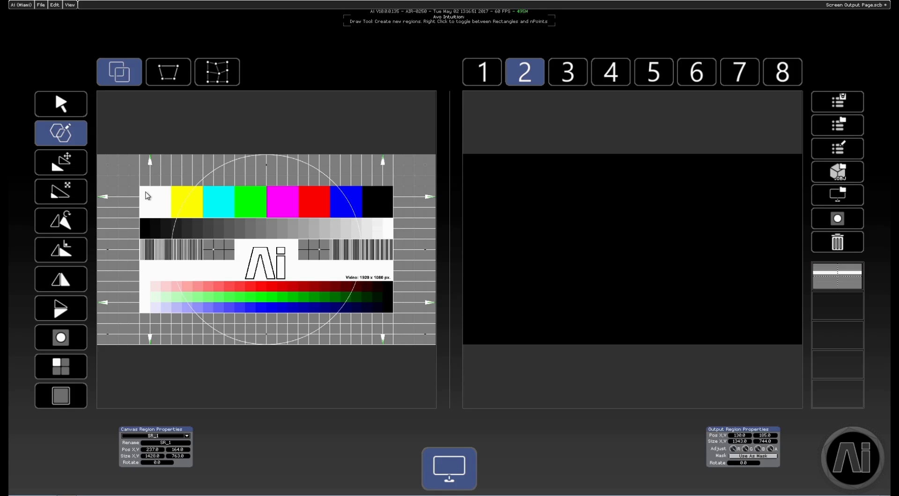
{"action": "left_click", "coordinate": [187, 174]}
{"action": "left_click", "coordinate": [306, 169]}
{"action": "left_click", "coordinate": [388, 271]}
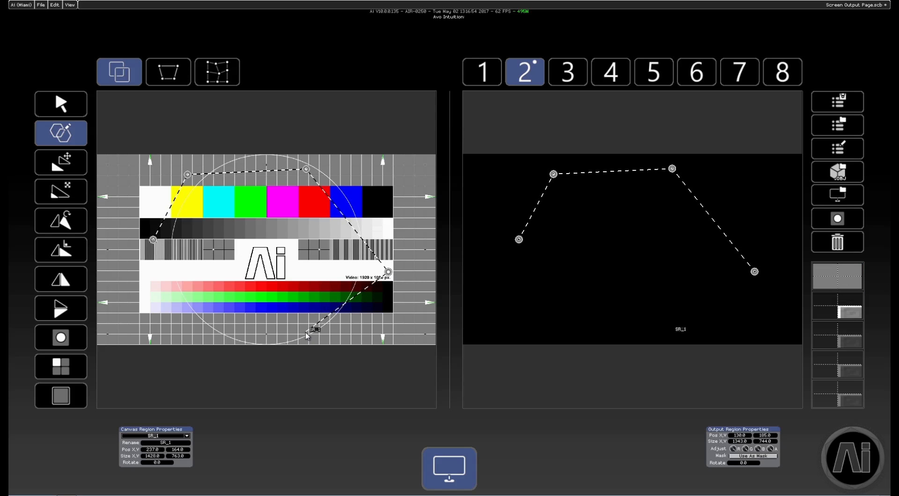
{"action": "left_click", "coordinate": [305, 333]}
{"action": "left_click", "coordinate": [175, 326]}
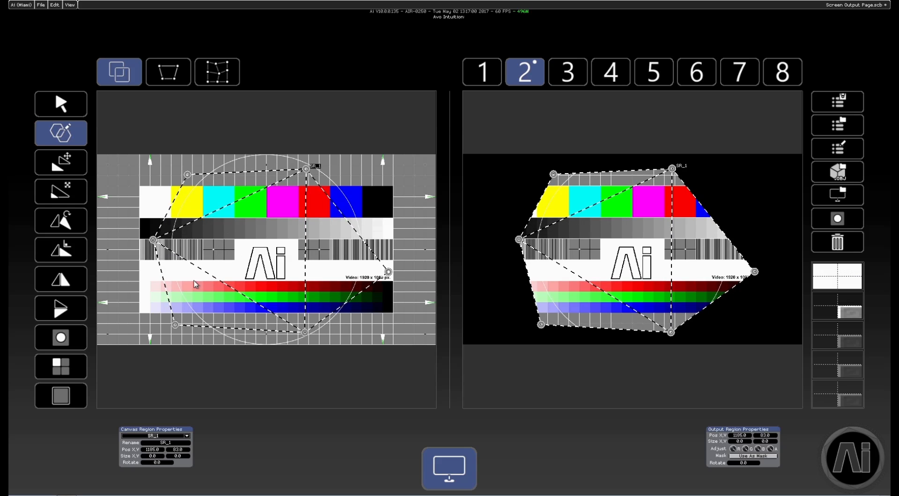
{"action": "key", "text": "Delete"}
Draw a rectangular region about 1115 by 688 on the canvas and place it about 1087 by 703 on output 2
{"action": "right_click", "coordinate": [68, 138]}
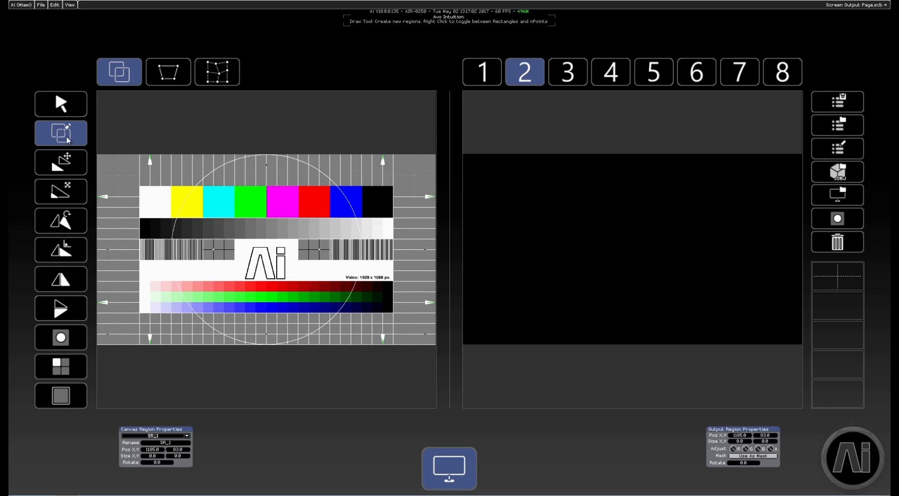
{"action": "left_click_drag", "start_coordinate": [156, 184], "coordinate": [353, 305]}
{"action": "left_click_drag", "start_coordinate": [543, 178], "coordinate": [735, 303]}
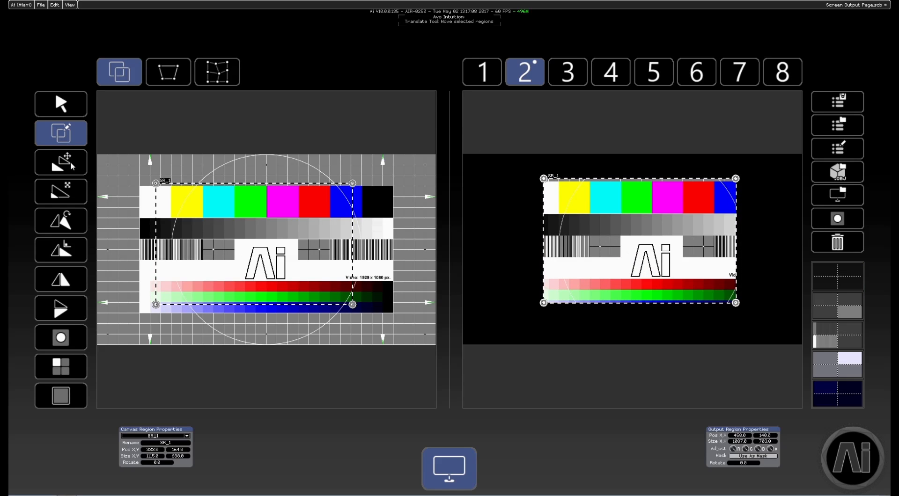
Move the canvas region to about (310, 190) and its output region to about (328, 210) with the Translate tool
{"action": "left_click", "coordinate": [71, 166]}
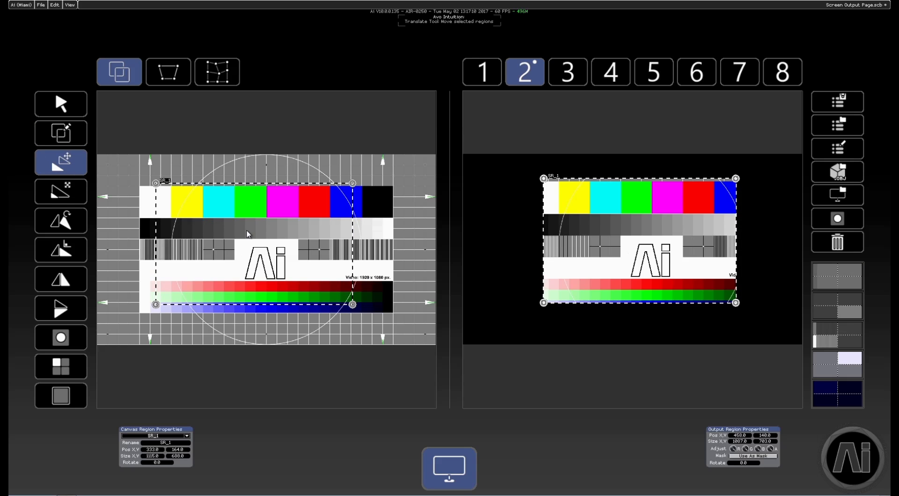
{"action": "mouse_move", "coordinate": [246, 234]}
{"action": "left_mouse_down"}
{"action": "mouse_move", "coordinate": [232, 258]}
{"action": "mouse_move", "coordinate": [216, 243]}
{"action": "mouse_move", "coordinate": [253, 221]}
{"action": "mouse_move", "coordinate": [263, 239]}
{"action": "mouse_move", "coordinate": [250, 232]}
{"action": "left_mouse_up"}
{"action": "left_click_drag", "start_coordinate": [638, 228], "coordinate": [613, 247]}
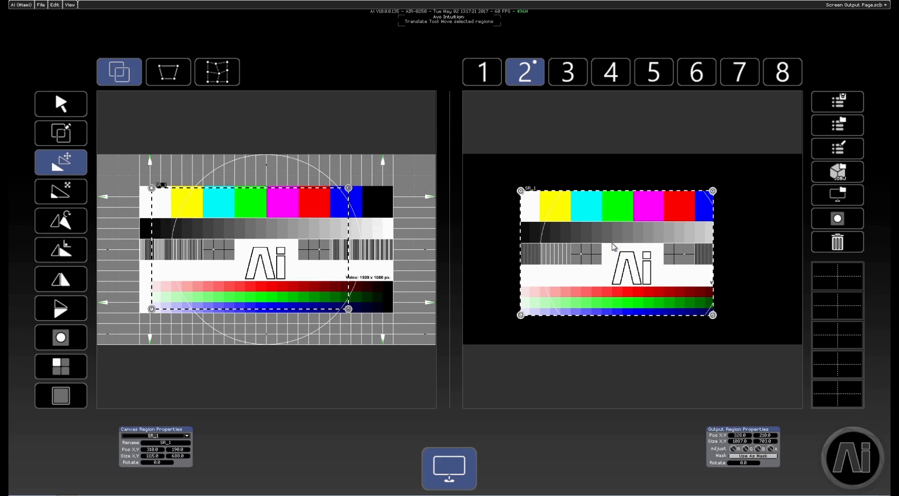
Scale the canvas region to about 1060 by 758 and the output region to about 1133 by 731
{"action": "left_click", "coordinate": [73, 194]}
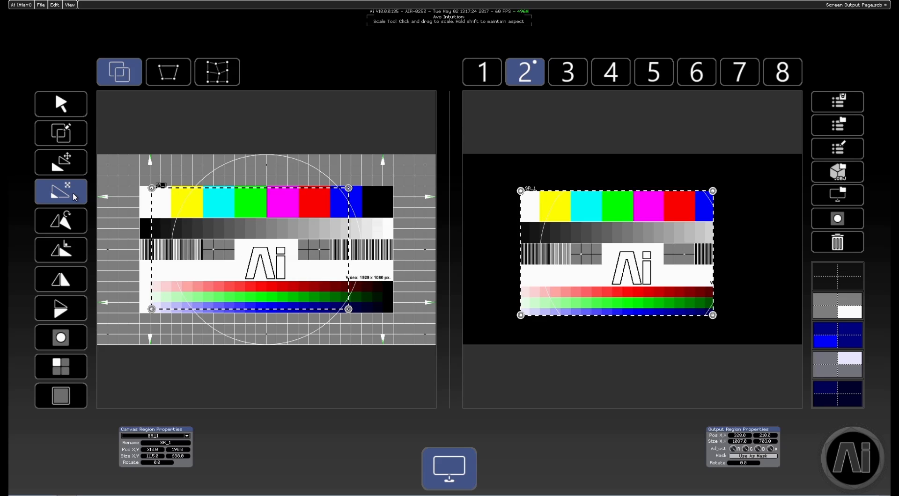
{"action": "mouse_move", "coordinate": [250, 237]}
{"action": "left_mouse_down"}
{"action": "mouse_move", "coordinate": [240, 247]}
{"action": "mouse_move", "coordinate": [249, 243]}
{"action": "left_mouse_up"}
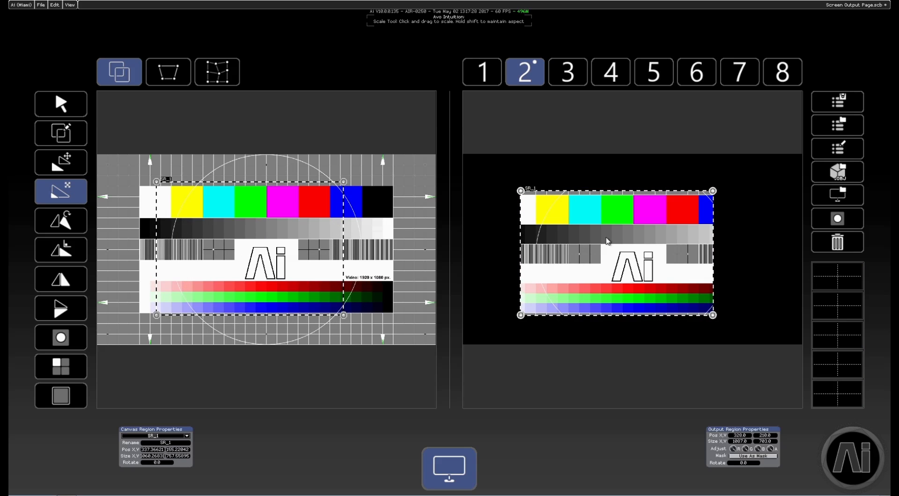
{"action": "mouse_move", "coordinate": [606, 239]}
{"action": "left_mouse_down"}
{"action": "mouse_move", "coordinate": [591, 261]}
{"action": "mouse_move", "coordinate": [534, 232]}
{"action": "mouse_move", "coordinate": [622, 231]}
{"action": "mouse_move", "coordinate": [613, 242]}
{"action": "left_mouse_up"}
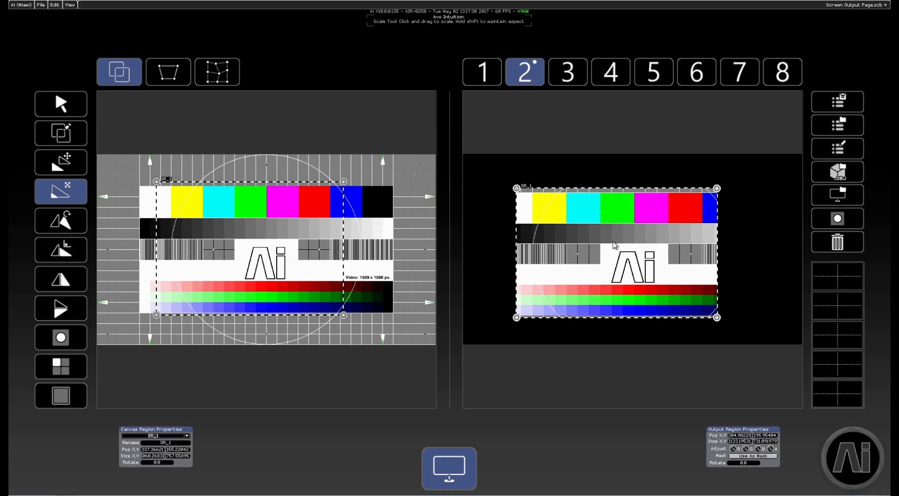
Free-rotate the canvas region to about 28.5 degrees and the output region to about 344 degrees
{"action": "left_click", "coordinate": [70, 213]}
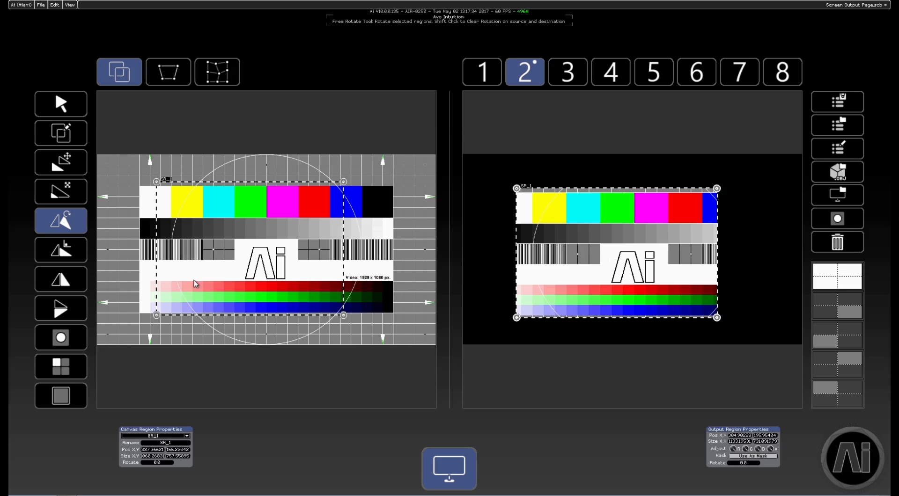
{"action": "left_click_drag", "start_coordinate": [190, 289], "coordinate": [190, 317]}
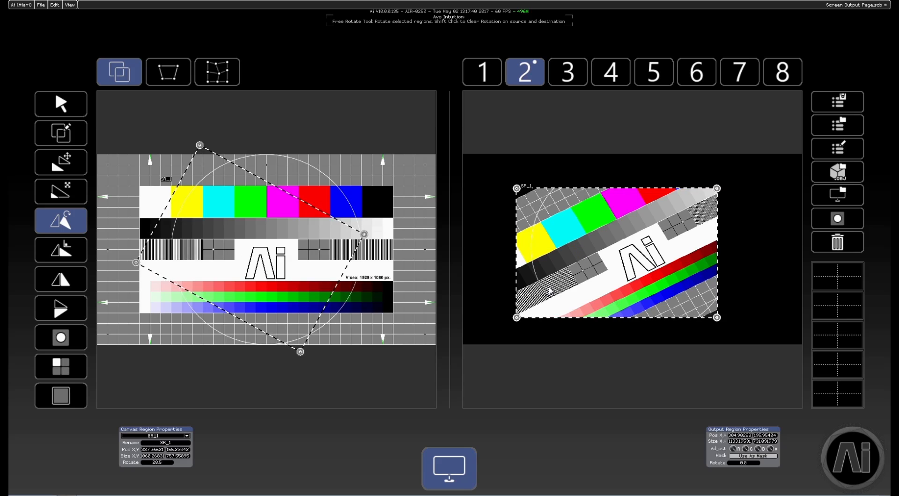
{"action": "left_click_drag", "start_coordinate": [552, 291], "coordinate": [544, 252]}
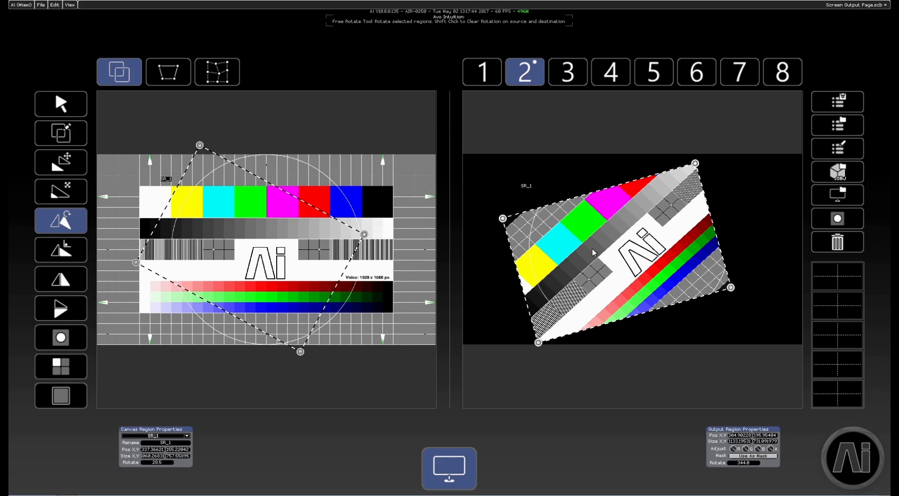
Reset the rotation of both the canvas region and the output region to 0
{"action": "left_click", "coordinate": [163, 464]}
{"action": "type", "text": "0"}
{"action": "key", "text": "Return"}
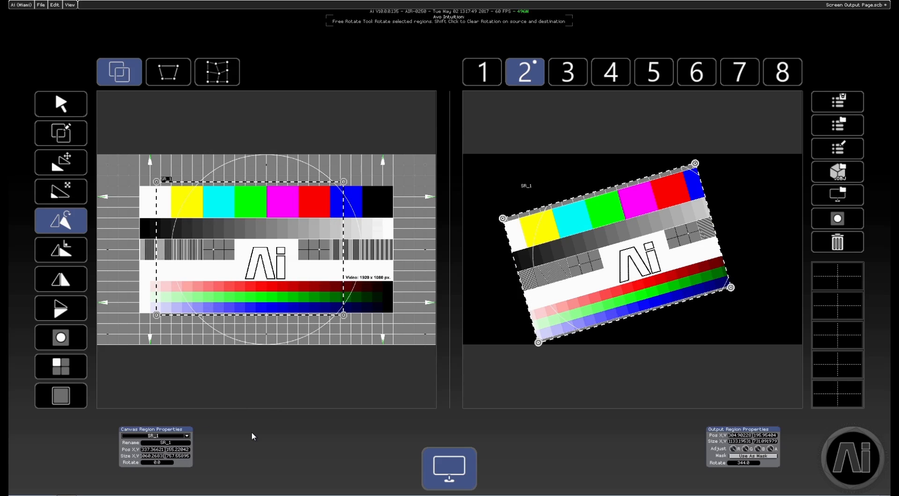
{"action": "left_click", "coordinate": [749, 464]}
{"action": "type", "text": "0"}
{"action": "key", "text": "Return"}
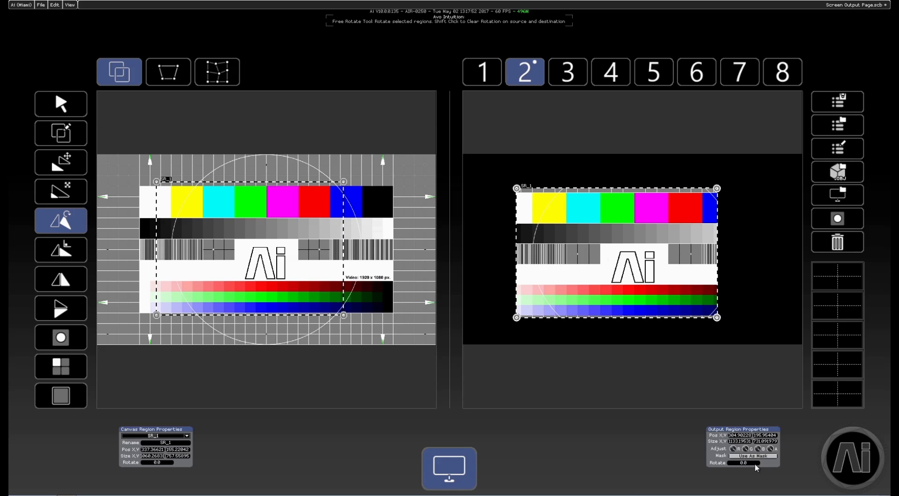
Rotate the output region through full turns in 90-degree increments, and mirror it horizontally back and forth
{"action": "left_click", "coordinate": [77, 254]}
{"action": "left_click", "coordinate": [78, 253]}
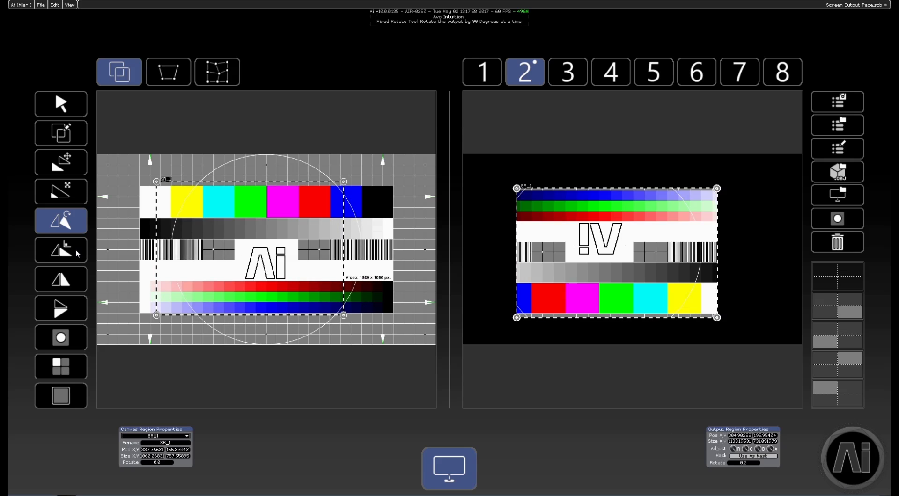
{"action": "left_click", "coordinate": [77, 253]}
{"action": "left_click", "coordinate": [77, 254]}
{"action": "left_click", "coordinate": [77, 254]}
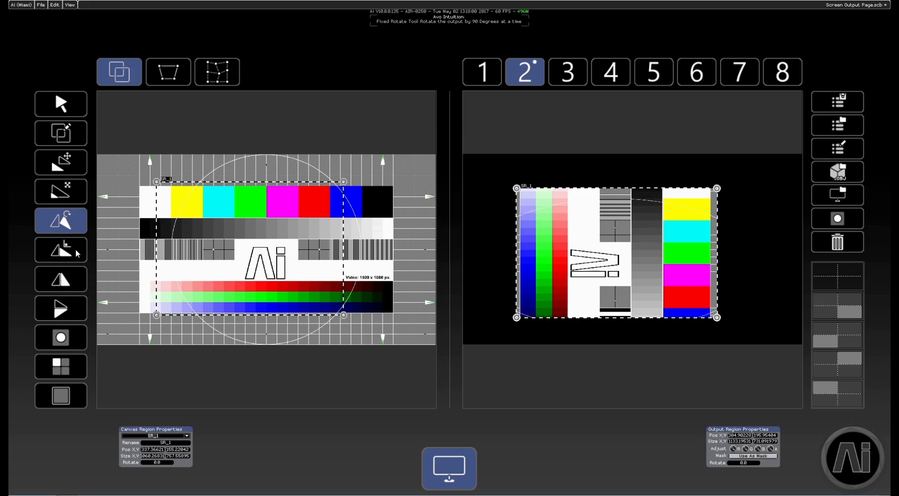
{"action": "left_click", "coordinate": [77, 254]}
{"action": "left_click", "coordinate": [77, 254]}
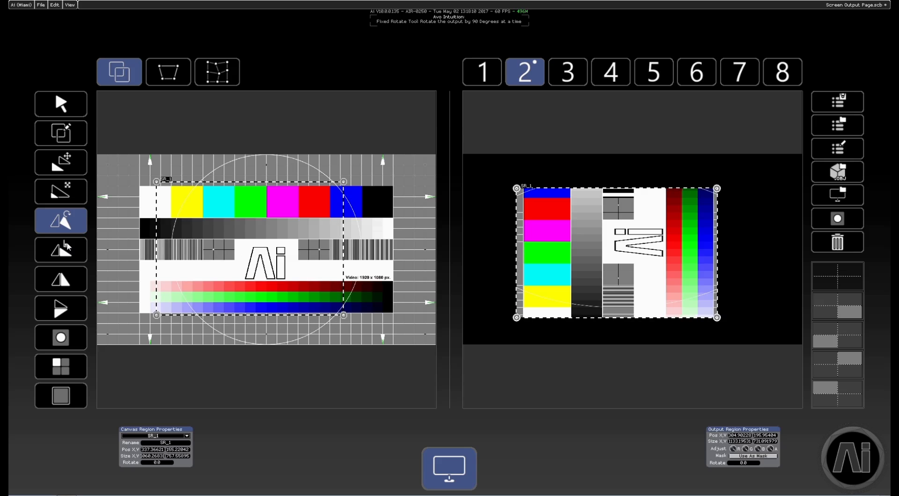
{"action": "left_click", "coordinate": [77, 256]}
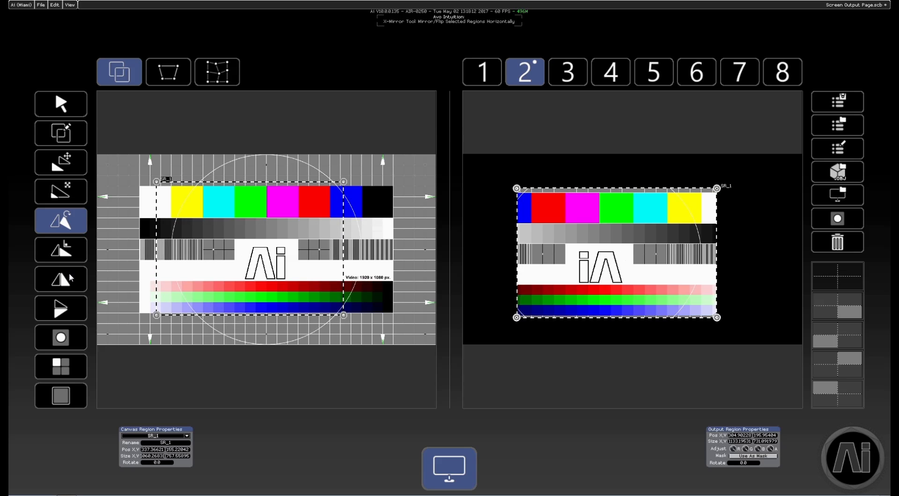
{"action": "left_click", "coordinate": [70, 277]}
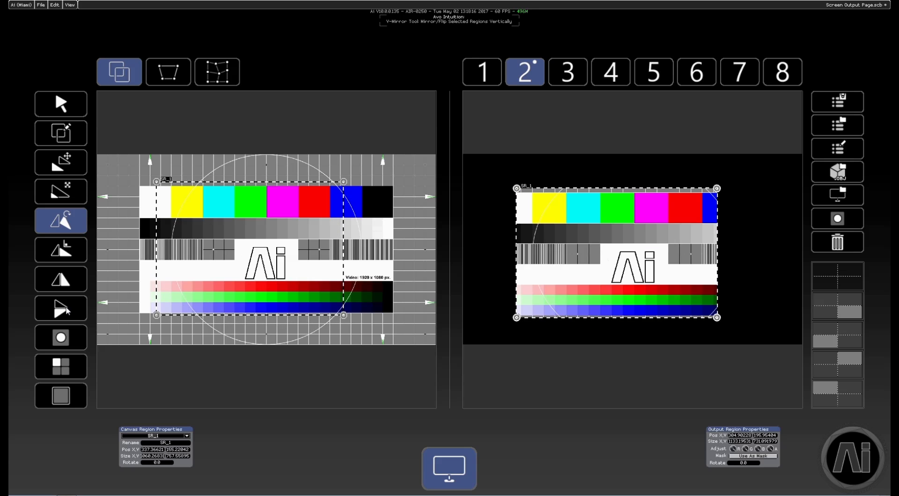
Apply the hexagonal mask to the output region
{"action": "left_click", "coordinate": [63, 338]}
{"action": "left_click", "coordinate": [64, 338]}
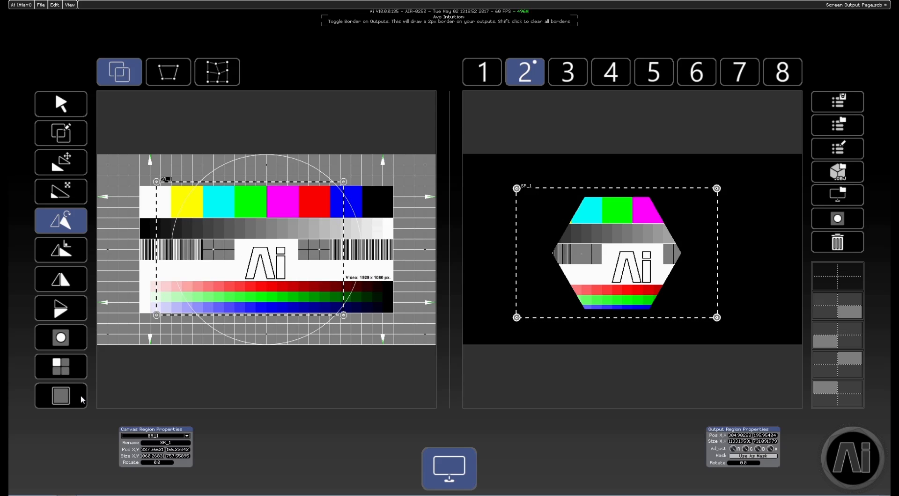
Draw a second rectangular region about 232 by 258 over the pattern's black bar and place it about 273 by 318 beside the hexagon on the output
{"action": "left_click", "coordinate": [60, 133]}
{"action": "left_click_drag", "start_coordinate": [369, 187], "coordinate": [410, 233]}
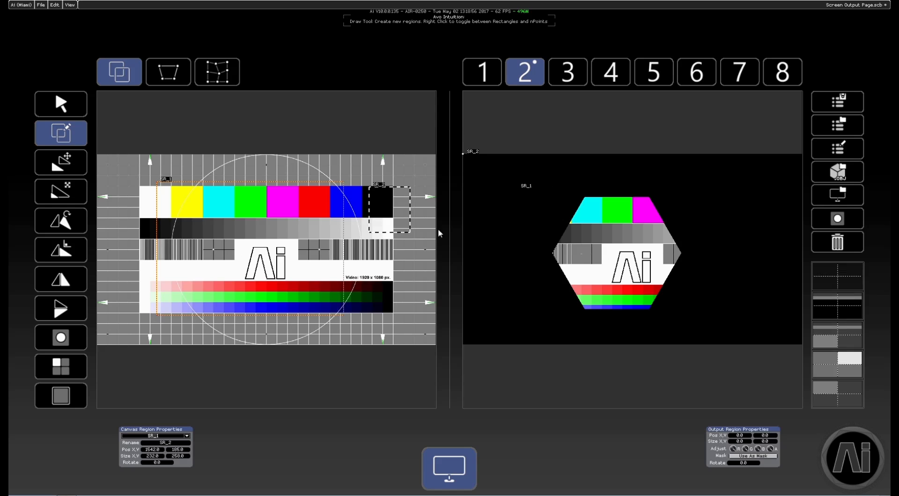
{"action": "mouse_move", "coordinate": [469, 170]}
{"action": "left_mouse_down"}
{"action": "mouse_move", "coordinate": [520, 211]}
{"action": "mouse_move", "coordinate": [522, 229]}
{"action": "mouse_move", "coordinate": [517, 223]}
{"action": "left_mouse_up"}
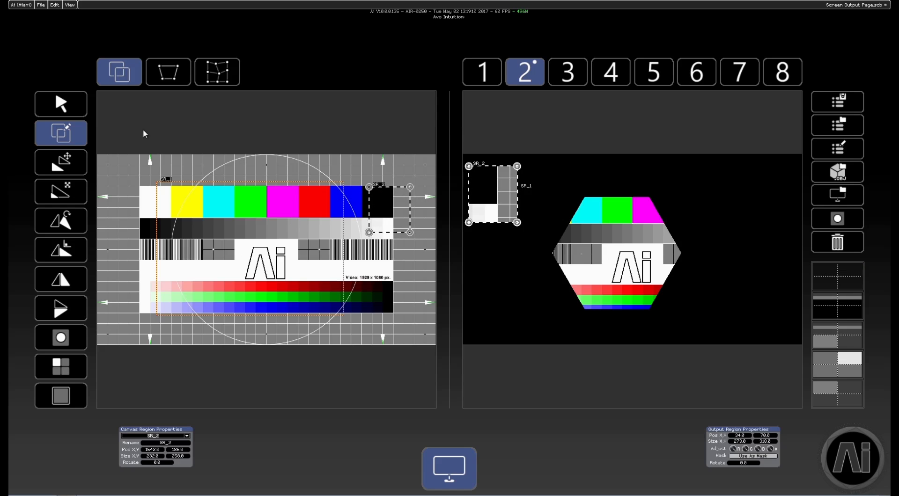
Alternate the selected canvas region between SR_1 and SR_2, ending with SR_1 selected
{"action": "left_click", "coordinate": [51, 108]}
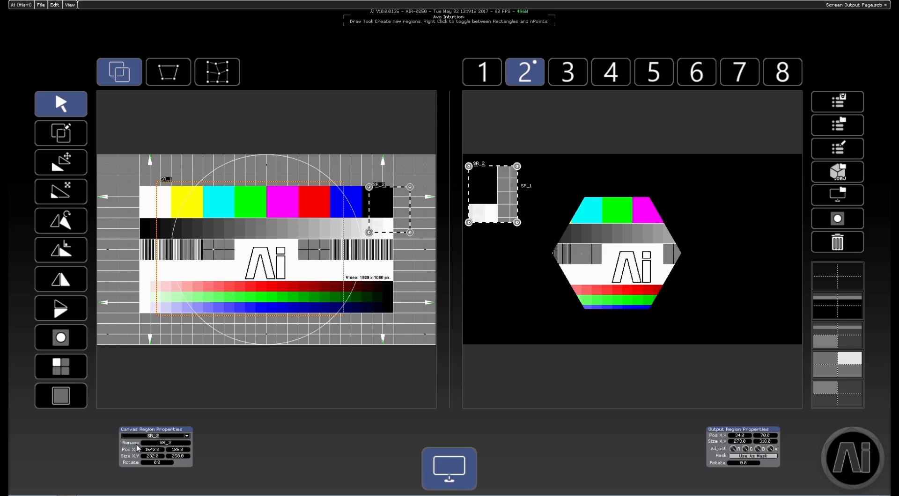
{"action": "left_click", "coordinate": [177, 436]}
{"action": "left_click", "coordinate": [135, 444]}
{"action": "left_click", "coordinate": [166, 436]}
{"action": "left_click", "coordinate": [137, 452]}
{"action": "left_click", "coordinate": [162, 436]}
{"action": "left_click", "coordinate": [132, 444]}
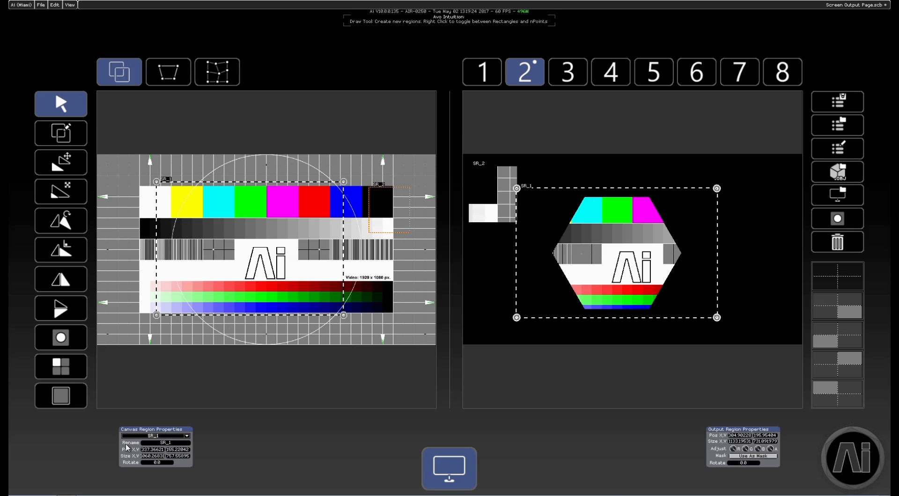
Rename region SR_1 as main and region SR_2 as small
{"action": "left_click", "coordinate": [175, 444]}
{"action": "type", "text": "main"}
{"action": "key", "text": "Return"}
{"action": "left_click", "coordinate": [156, 436]}
{"action": "left_click", "coordinate": [132, 453]}
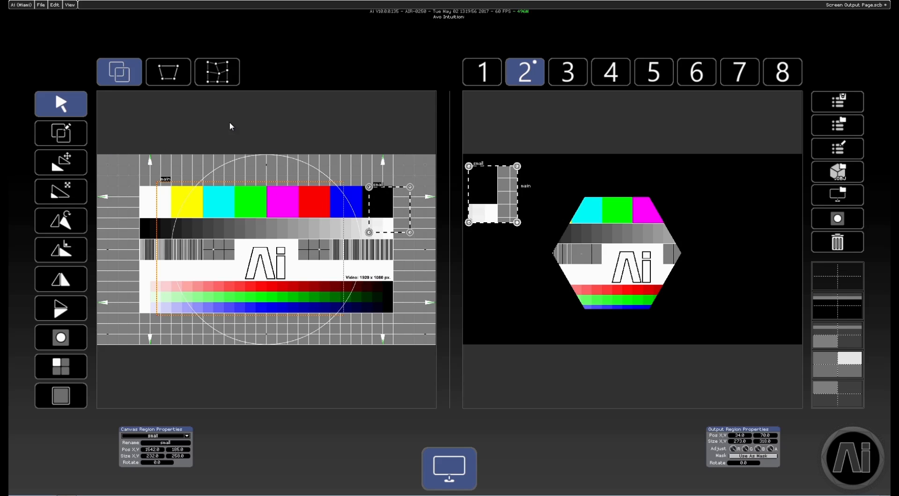
Activate keystone on output 2 and move its corners to about A (206, 222), B (1761, 101), C (1763, 959) and D (204, 780)
{"action": "left_click", "coordinate": [167, 75]}
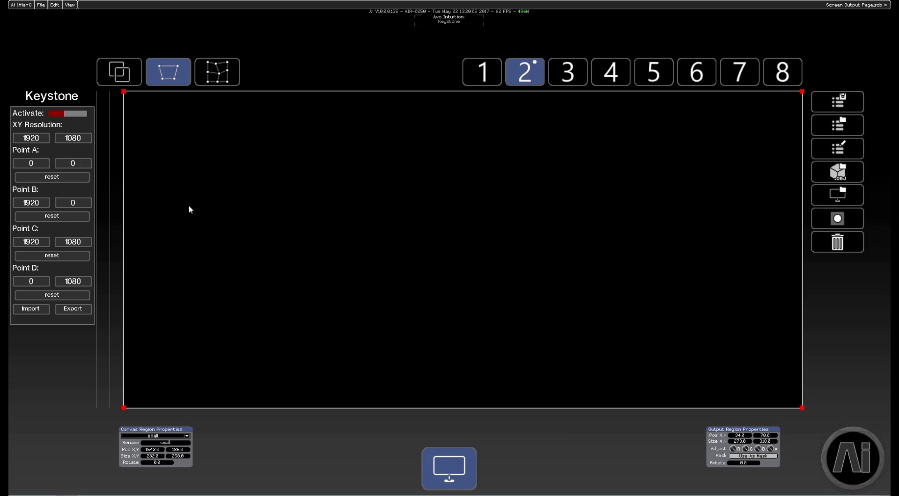
{"action": "left_click", "coordinate": [76, 113]}
{"action": "left_click_drag", "start_coordinate": [124, 93], "coordinate": [198, 160]}
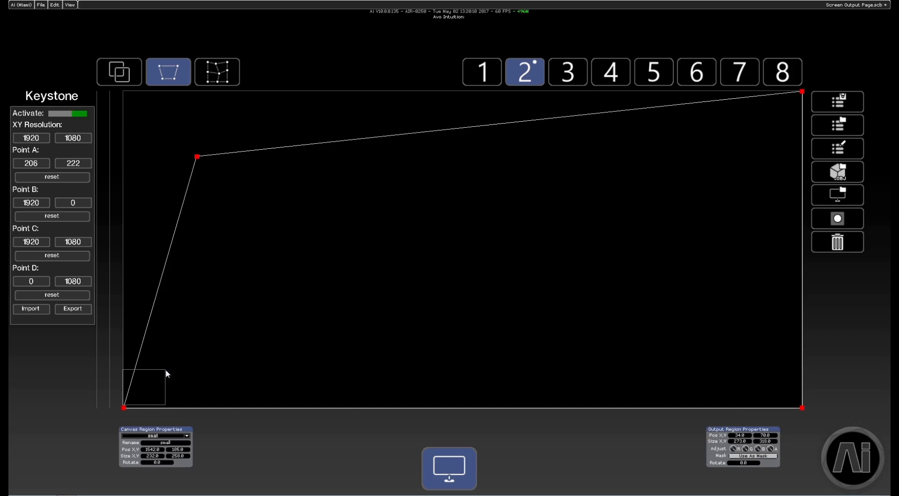
{"action": "left_click_drag", "start_coordinate": [122, 412], "coordinate": [194, 325]}
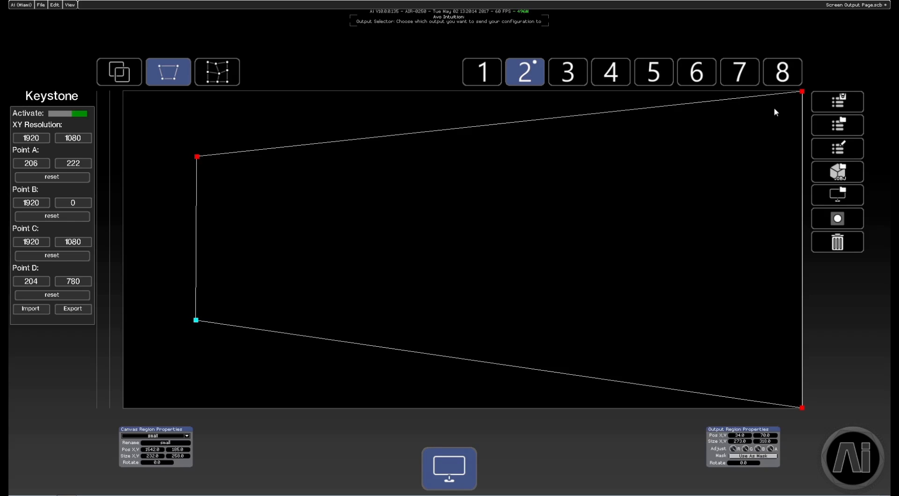
{"action": "left_click_drag", "start_coordinate": [802, 91], "coordinate": [746, 121]}
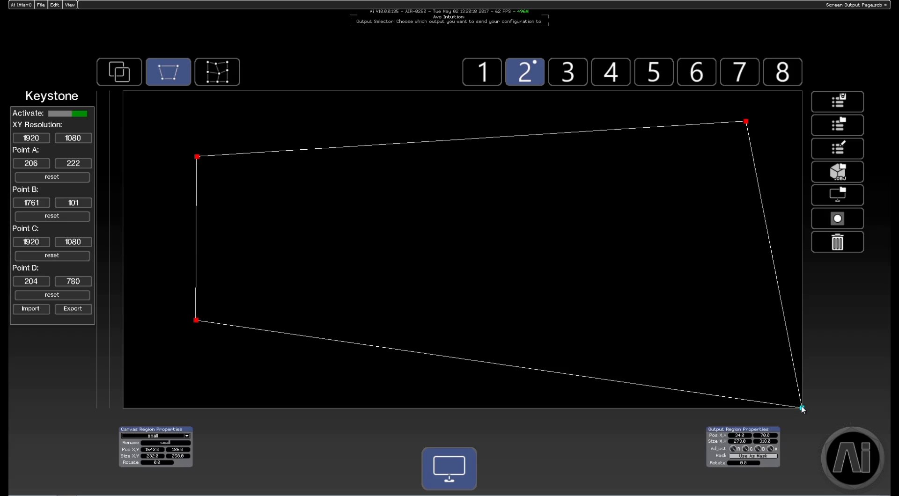
{"action": "left_click_drag", "start_coordinate": [803, 408], "coordinate": [747, 373]}
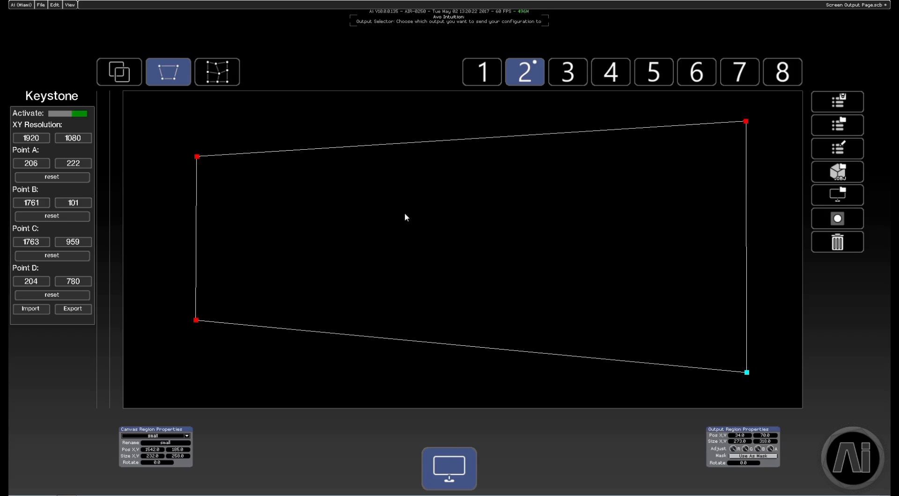
Set output 2's grid warp to 9 by 9 points and shift two separate blocks of six interior points to distort the grid
{"action": "left_click", "coordinate": [217, 71]}
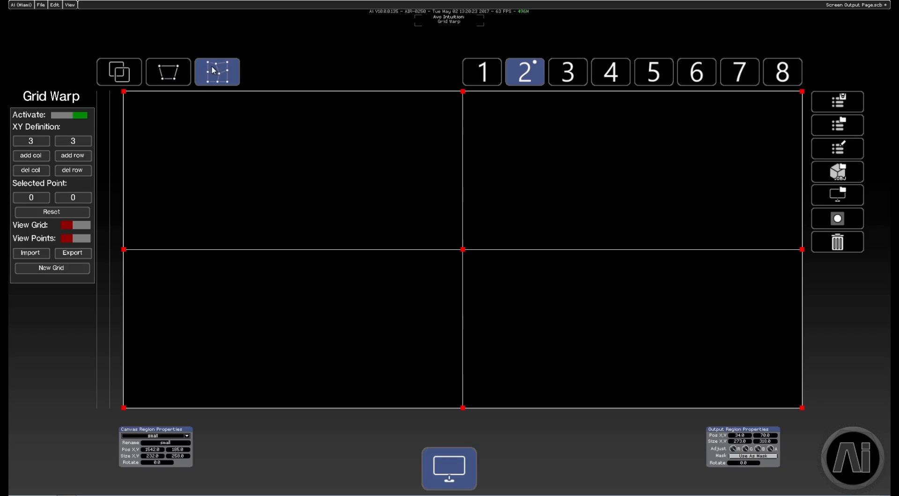
{"action": "left_click", "coordinate": [27, 156]}
{"action": "left_click", "coordinate": [72, 156]}
{"action": "left_click", "coordinate": [41, 156]}
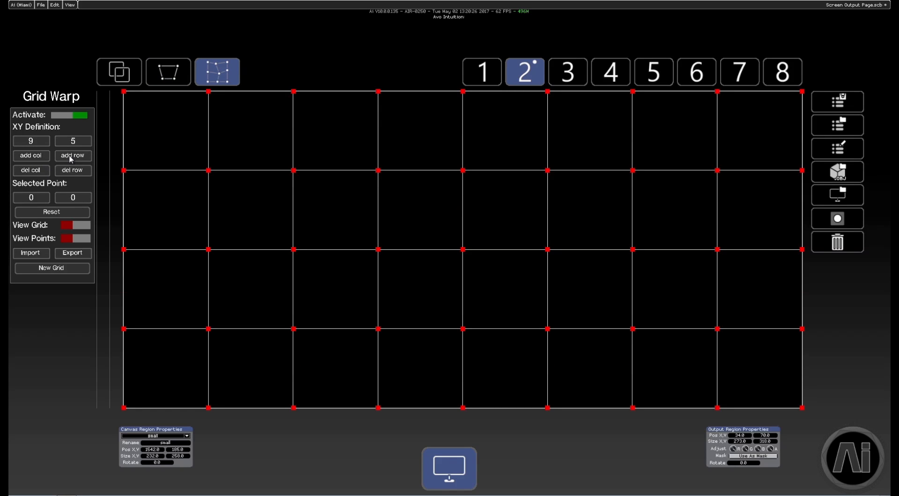
{"action": "left_click", "coordinate": [71, 157]}
{"action": "left_click_drag", "start_coordinate": [189, 159], "coordinate": [331, 249]}
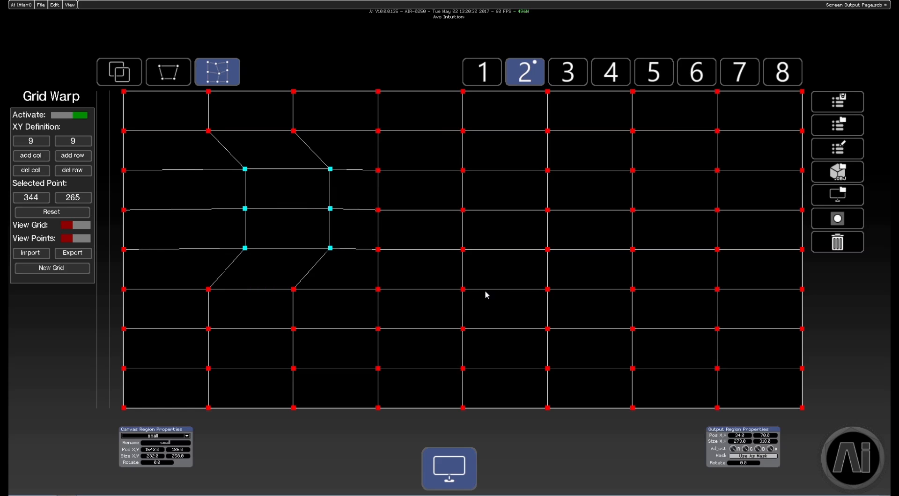
{"action": "left_click_drag", "start_coordinate": [443, 281], "coordinate": [518, 382]}
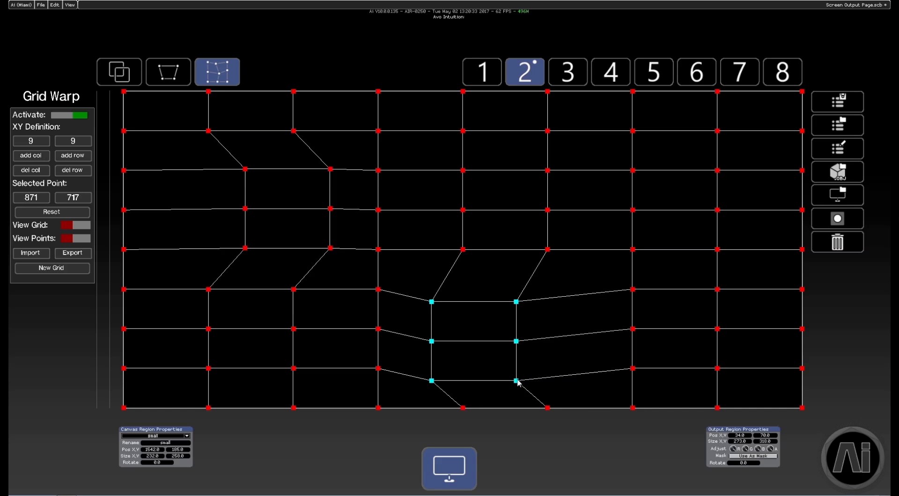
Return to the canvas region mapping and delete both the small and the main regions
{"action": "left_click", "coordinate": [127, 77]}
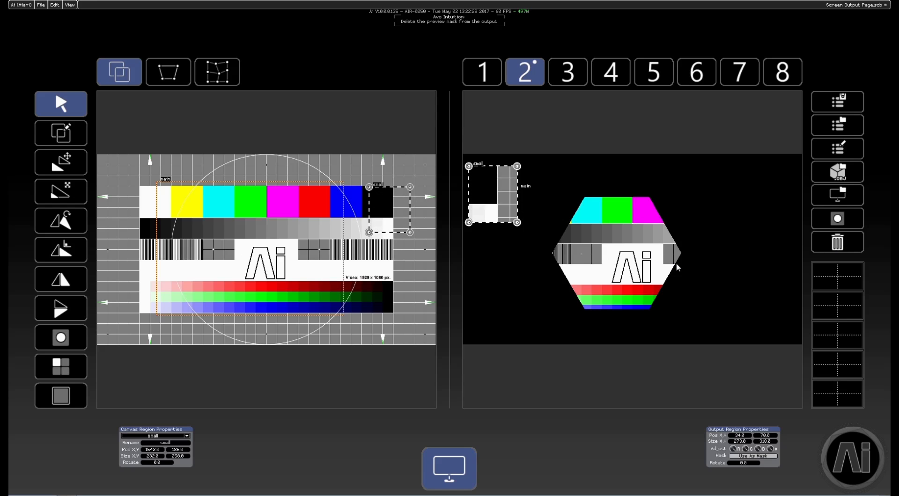
{"action": "left_click", "coordinate": [255, 236]}
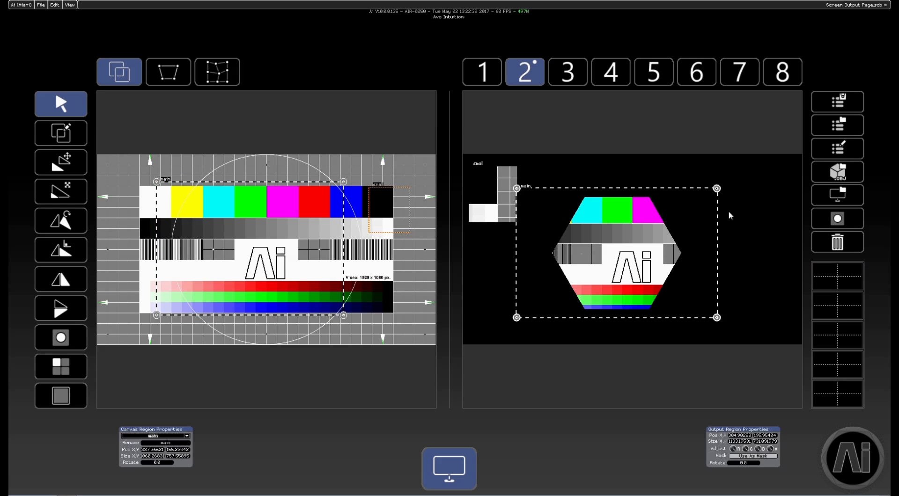
{"action": "left_click", "coordinate": [389, 212]}
{"action": "key", "text": "Delete"}
{"action": "left_click", "coordinate": [305, 218]}
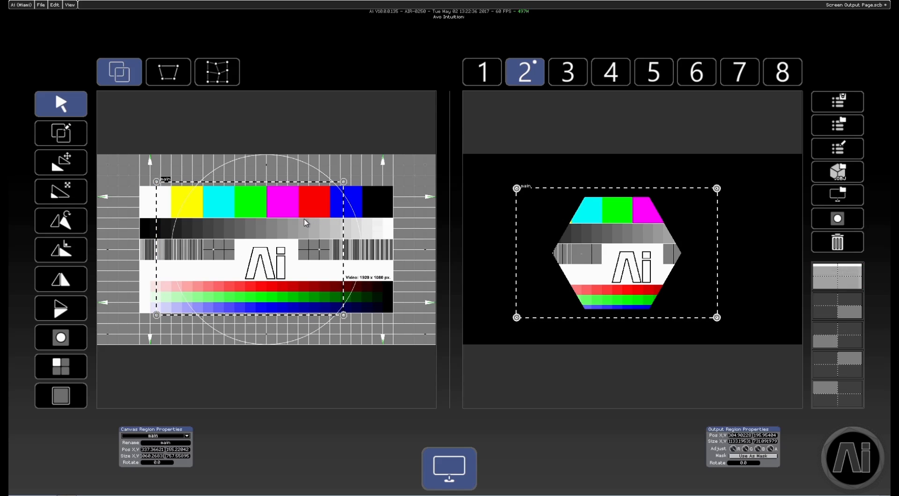
{"action": "key", "text": "Delete"}
Draw a rectangular region about 196 by 185 over the yellow bar and place it about 721 by 643 on the output
{"action": "left_click", "coordinate": [65, 140]}
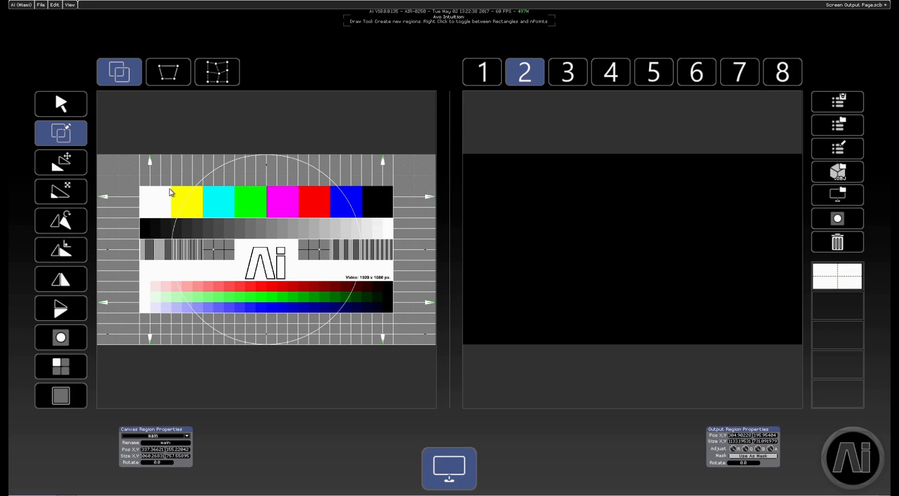
{"action": "left_click_drag", "start_coordinate": [171, 190], "coordinate": [204, 220]}
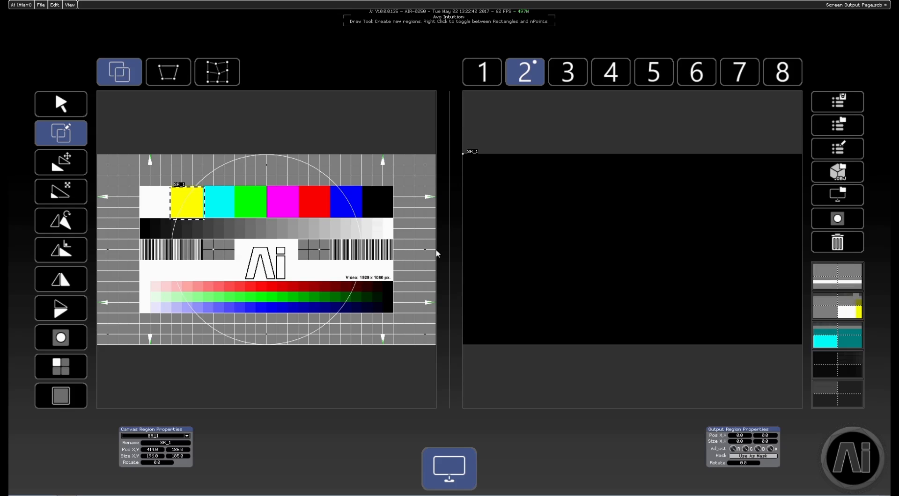
{"action": "left_click_drag", "start_coordinate": [530, 183], "coordinate": [658, 297]}
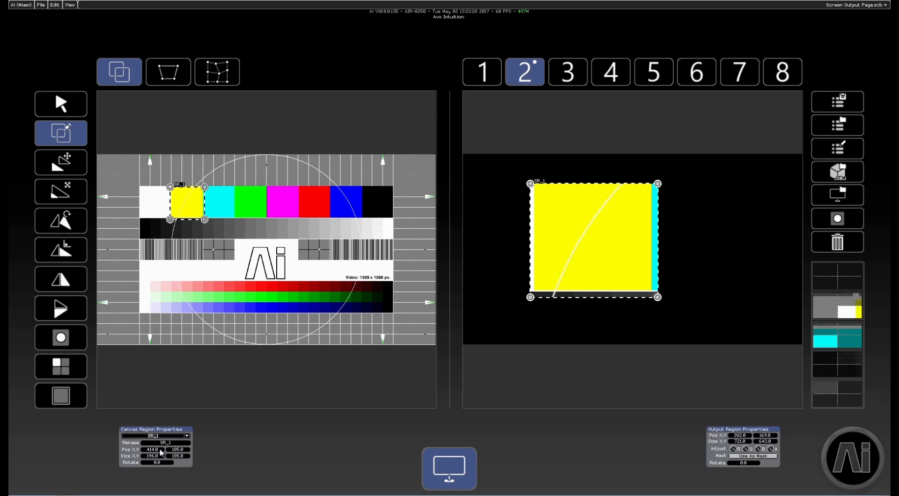
Fit the canvas region to the yellow bar with position 421, 181 and size 179 by 179
{"action": "scroll", "coordinate": [160, 449], "scroll_direction": "up", "scroll_amount": 3}
{"action": "scroll", "coordinate": [160, 450], "scroll_direction": "up", "scroll_amount": 2}
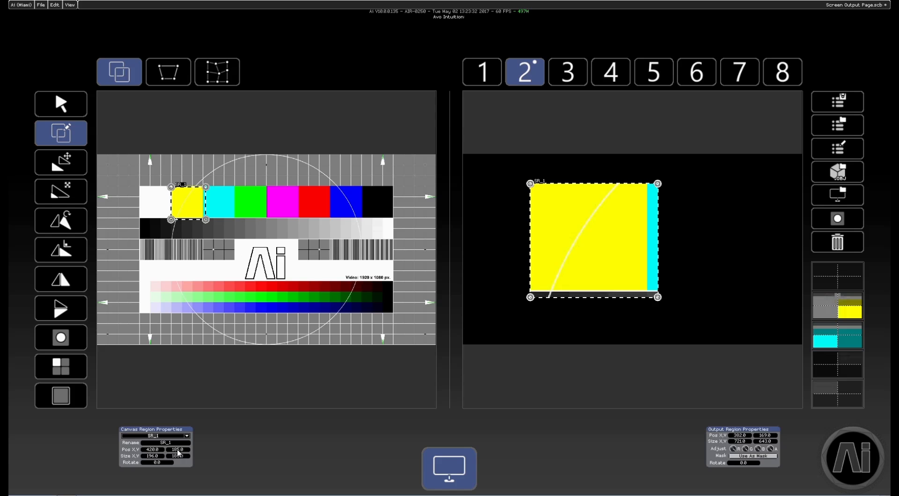
{"action": "scroll", "coordinate": [178, 452], "scroll_direction": "down", "scroll_amount": 4}
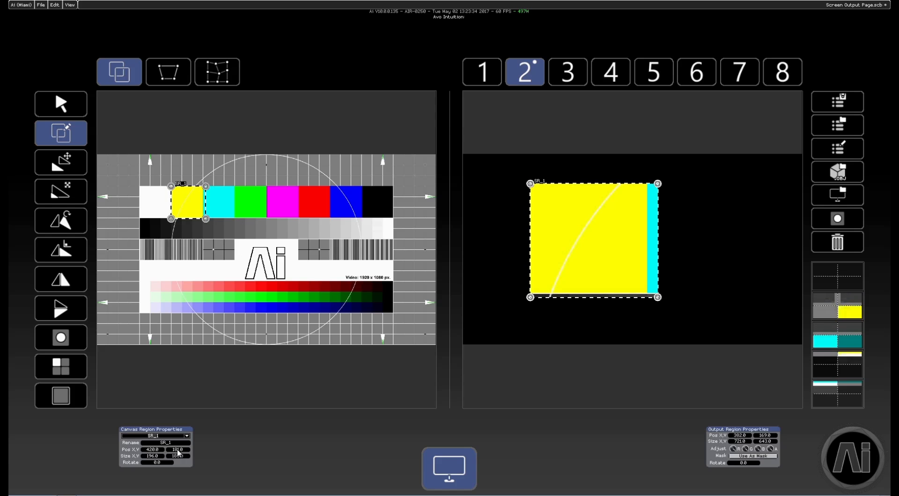
{"action": "scroll", "coordinate": [178, 453], "scroll_direction": "down", "scroll_amount": 1}
{"action": "scroll", "coordinate": [178, 452], "scroll_direction": "up", "scroll_amount": 1}
{"action": "scroll", "coordinate": [161, 452], "scroll_direction": "up", "scroll_amount": 1}
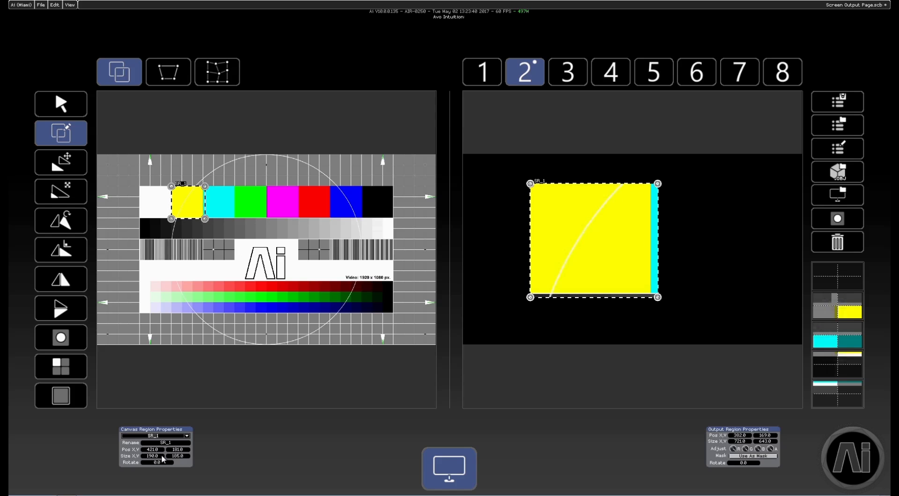
{"action": "scroll", "coordinate": [163, 459], "scroll_direction": "down", "scroll_amount": 9}
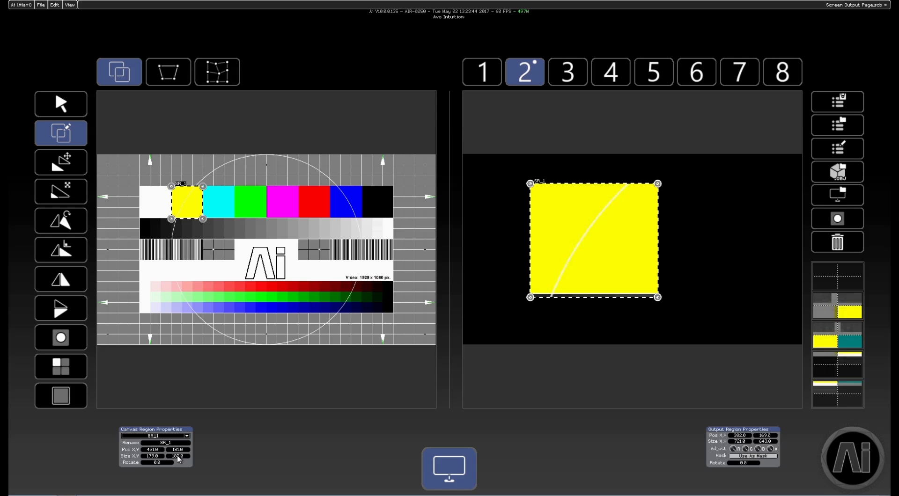
{"action": "scroll", "coordinate": [178, 457], "scroll_direction": "down", "scroll_amount": 3}
{"action": "scroll", "coordinate": [178, 456], "scroll_direction": "down", "scroll_amount": 3}
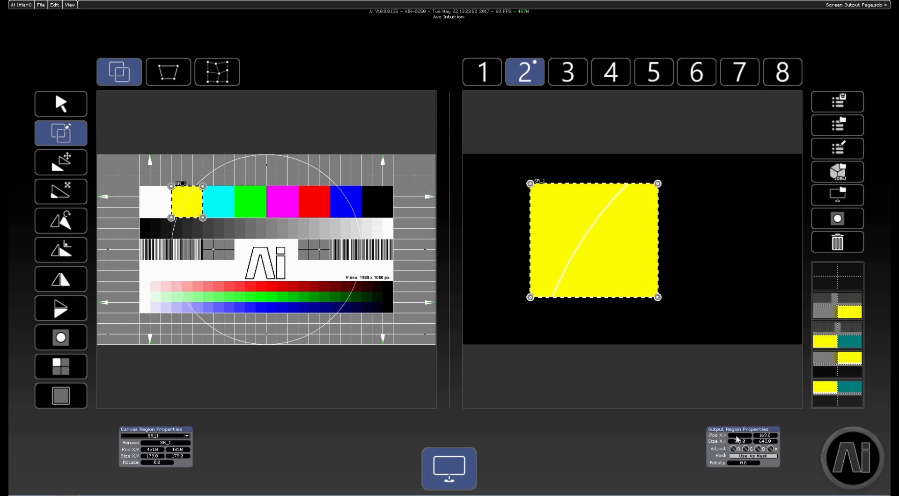
Set the output region's position to 0, 0 and its size to 200 by 200
{"action": "type", "text": "0"}
{"action": "key", "text": "Tab"}
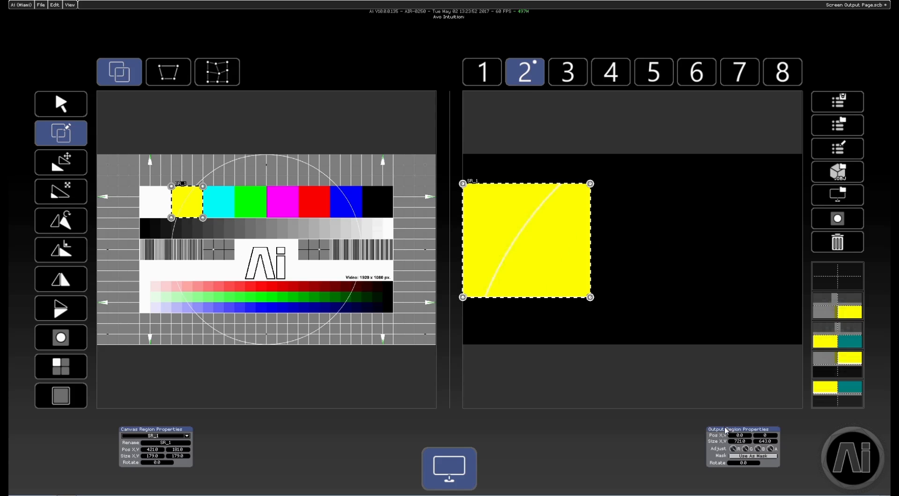
{"action": "type", "text": "0"}
{"action": "key", "text": "Tab"}
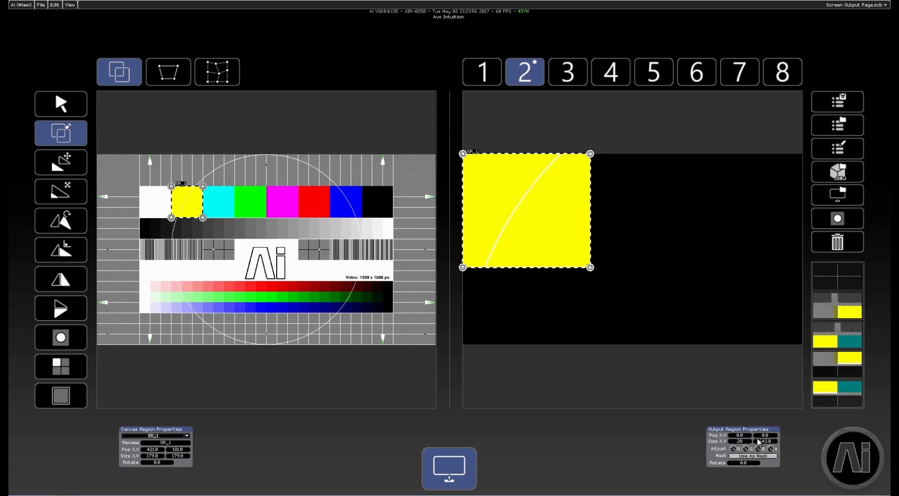
{"action": "type", "text": "200"}
{"action": "key", "text": "Tab"}
{"action": "type", "text": "200"}
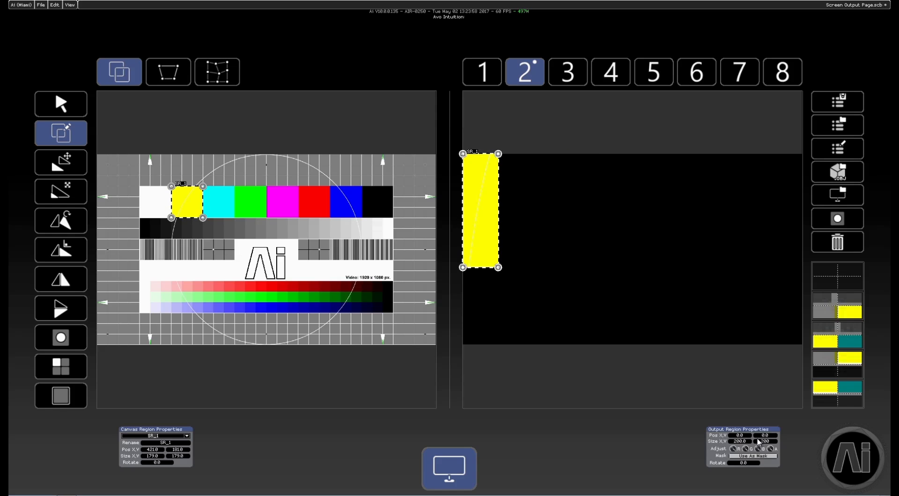
{"action": "key", "text": "Return"}
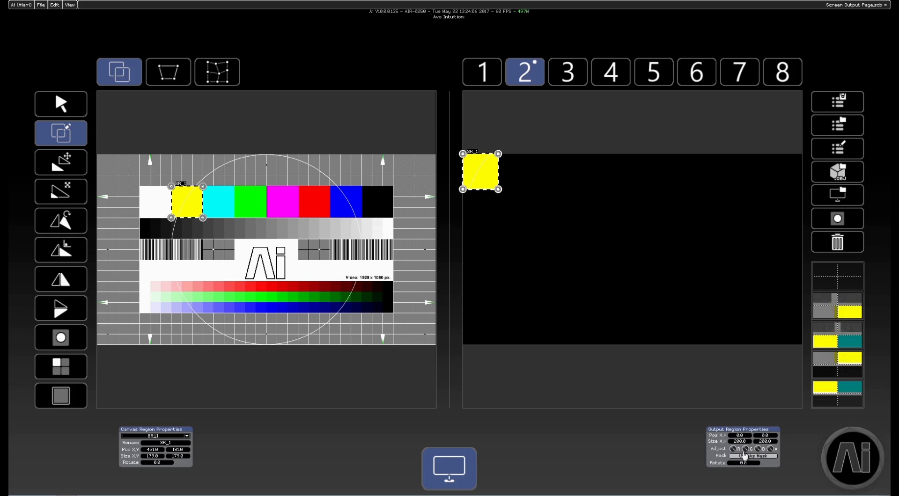
Move SR_1 around the canvas with the Translate tool, ending at about (471, 194) across the yellow and cyan bars
{"action": "left_click", "coordinate": [70, 163]}
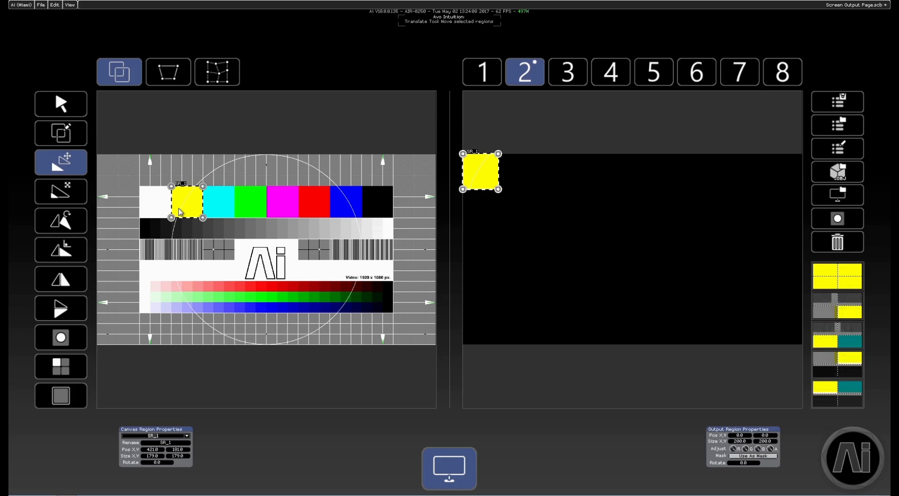
{"action": "left_click_drag", "start_coordinate": [189, 209], "coordinate": [271, 227]}
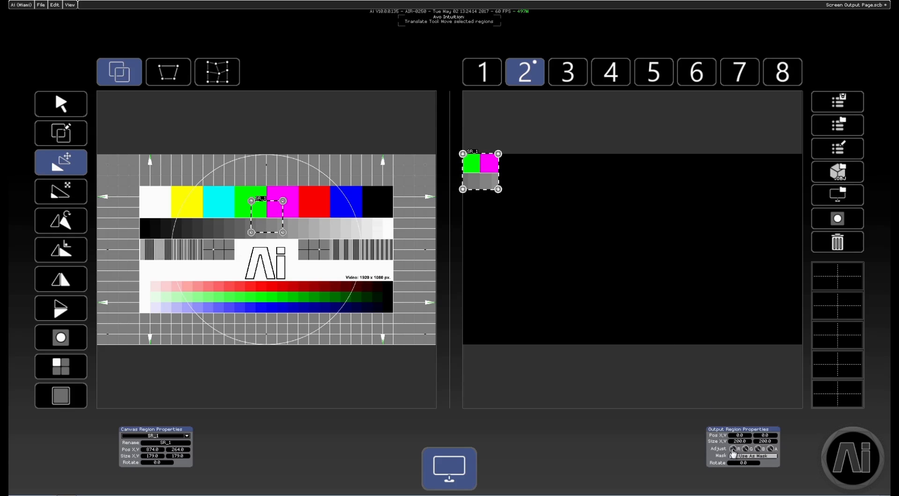
{"action": "left_click_drag", "start_coordinate": [733, 449], "coordinate": [823, 429]}
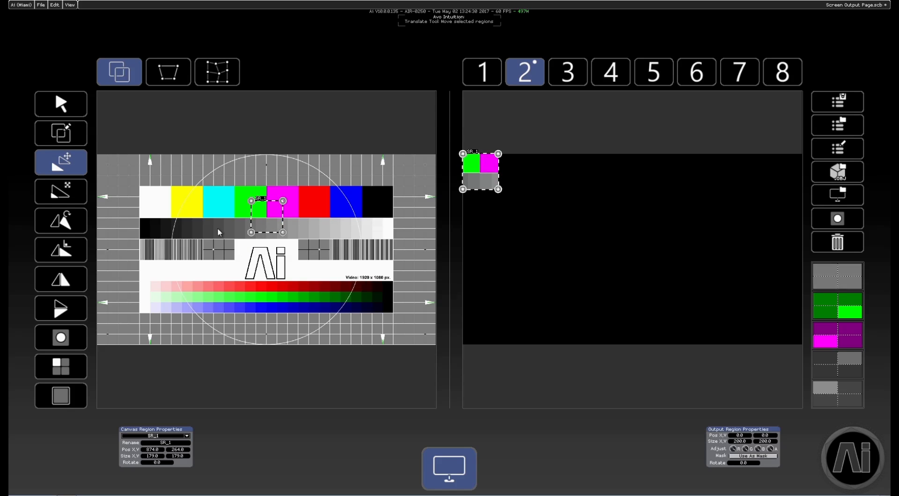
{"action": "left_click_drag", "start_coordinate": [265, 216], "coordinate": [193, 204]}
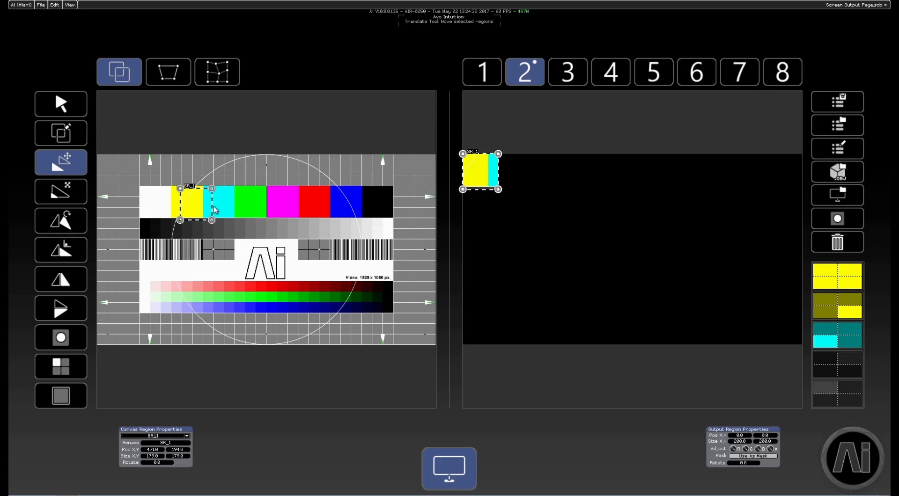
Duplicate SR_1 rightward into a row of five adjoining regions and duplicate that row downward three times to form a 5 by 4 grid
{"action": "key", "text": "ctrl+Right"}
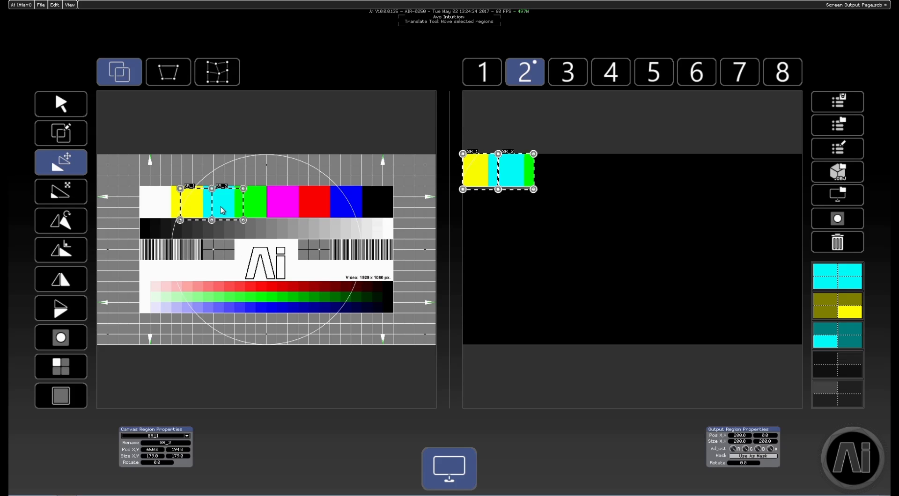
{"action": "key", "text": "ctrl+Right"}
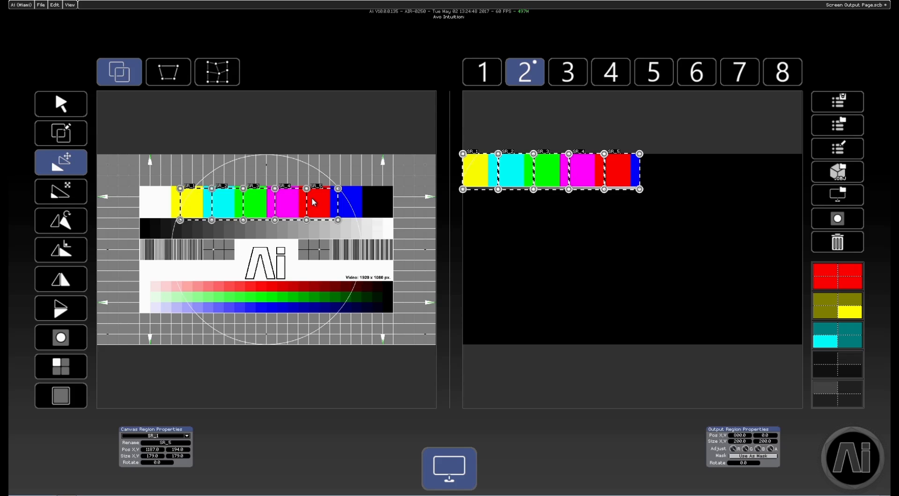
{"action": "key", "text": "ctrl+Down"}
{"action": "key", "text": "ctrl+Down"}
{"action": "key", "text": "ctrl+Down"}
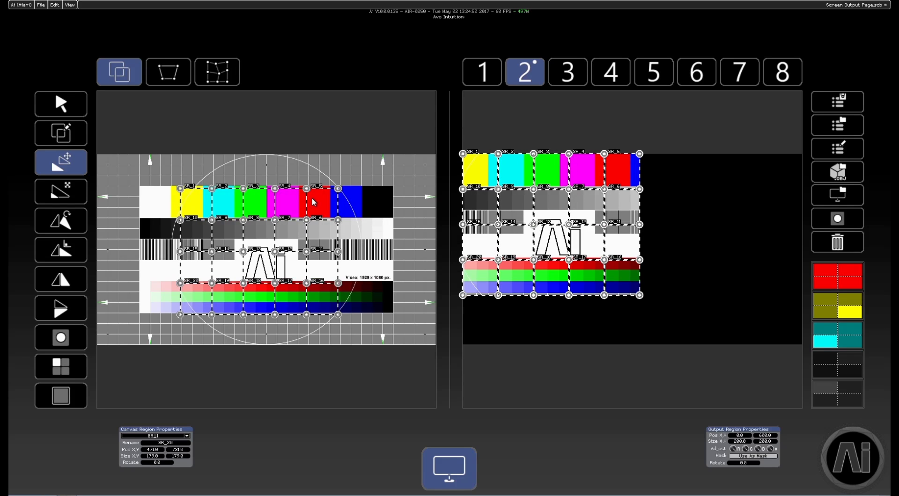